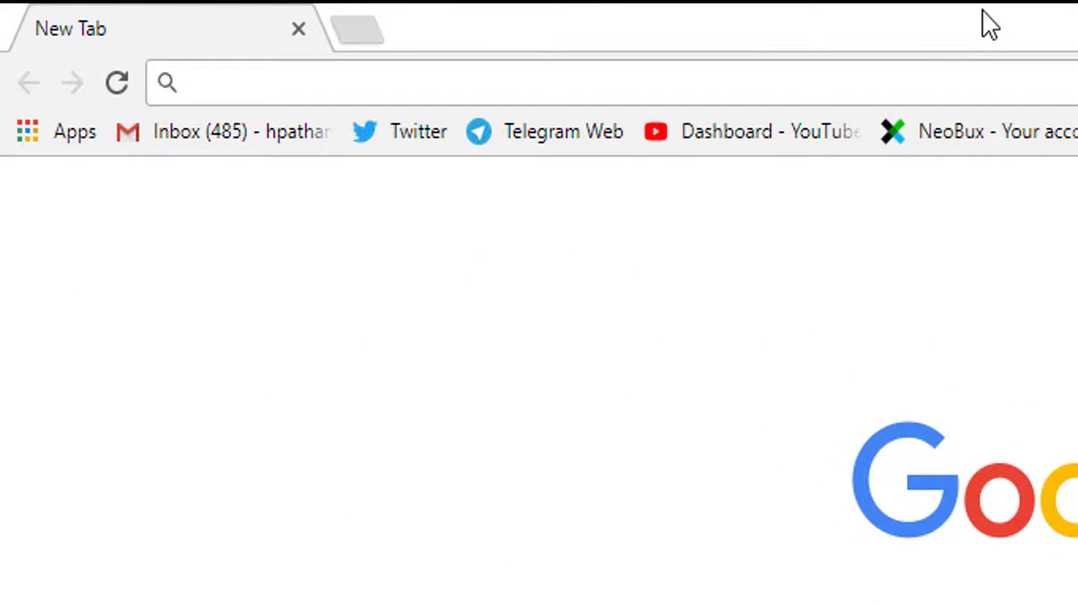
Search Google for 'google search console', correcting the typos along the way
type("googlw")
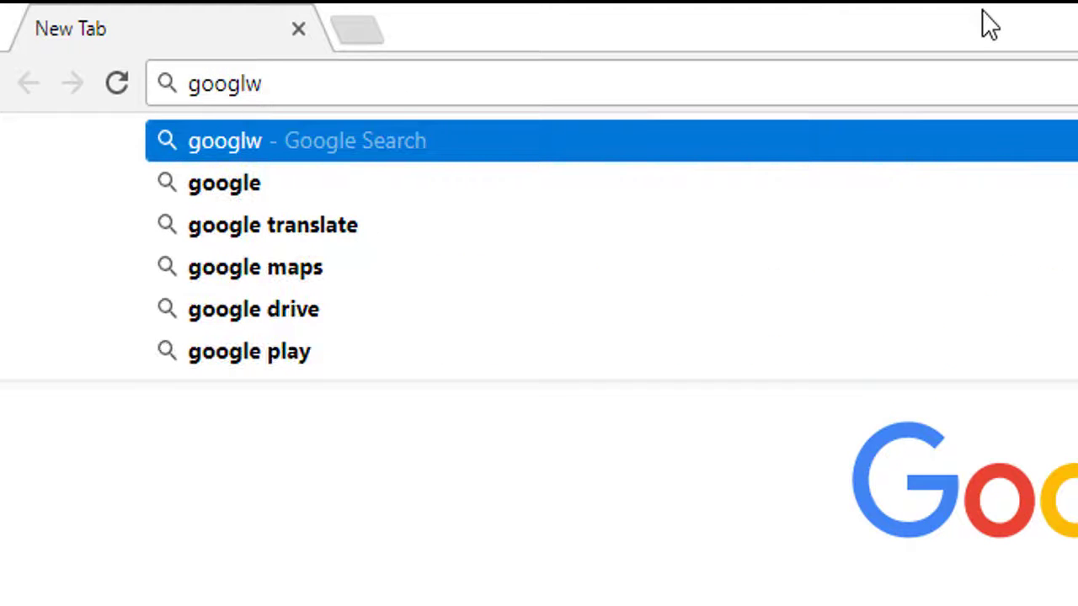
key("BackSpace")
type("e ")
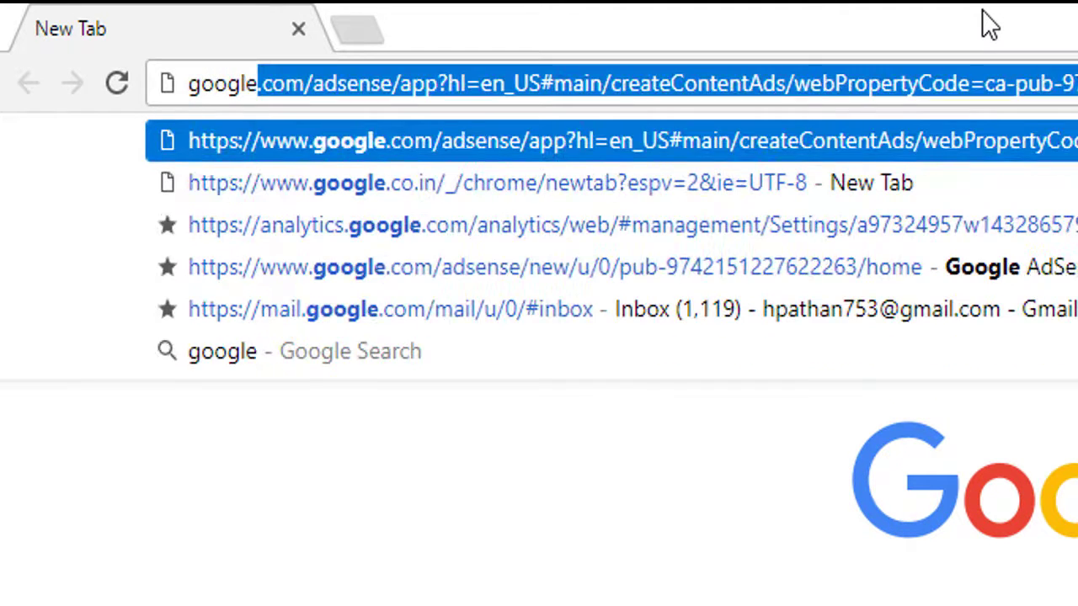
type("sera")
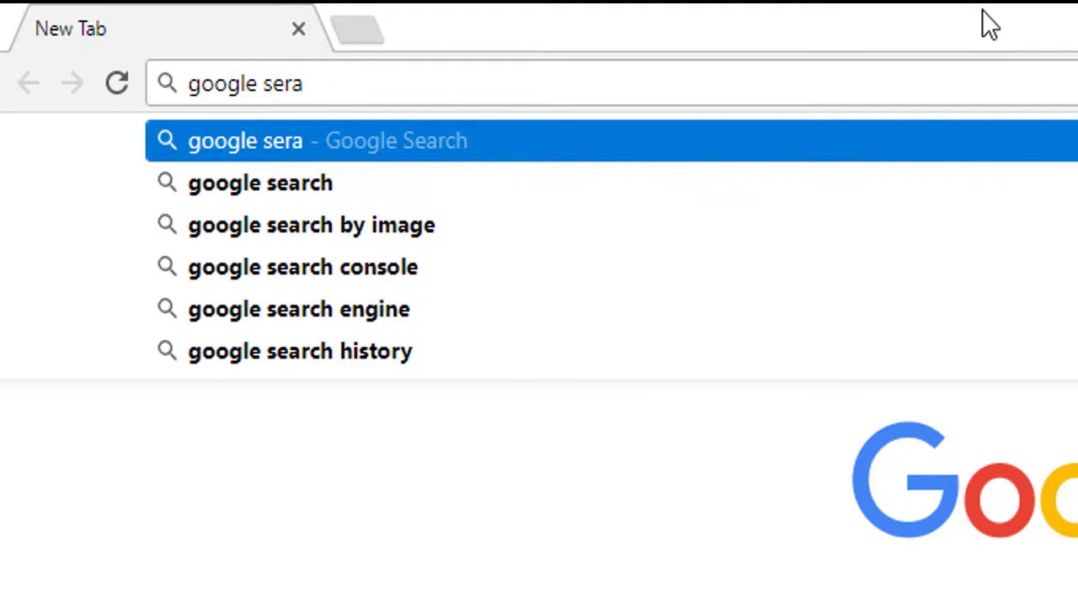
key("BackSpace")
type("ch")
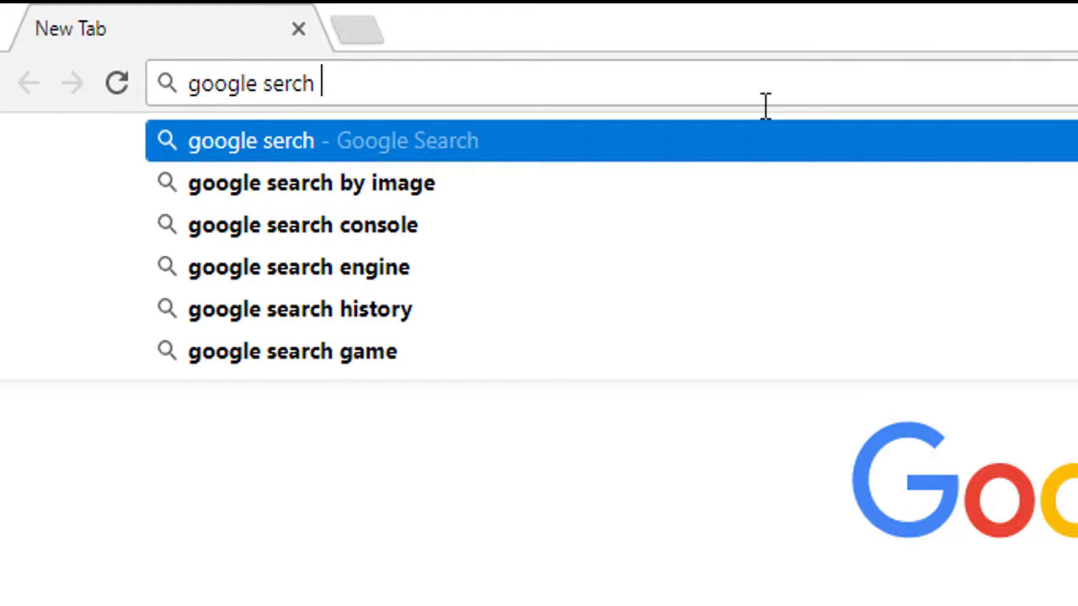
type(" console")
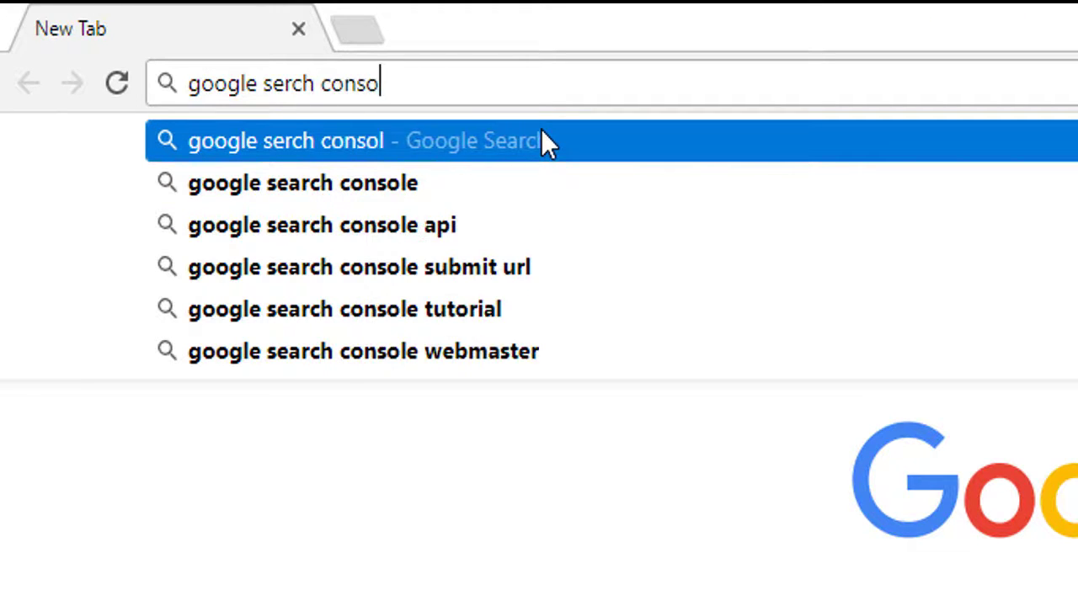
left_click(421, 176)
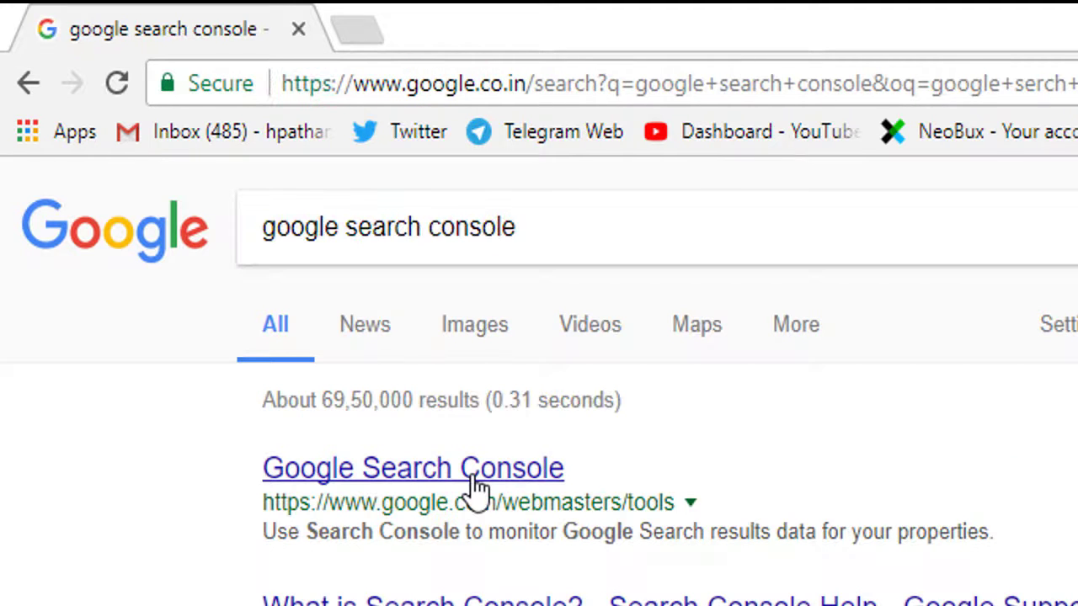
Open the Google Search Console site and start verifying the unverified website property
left_click(476, 481)
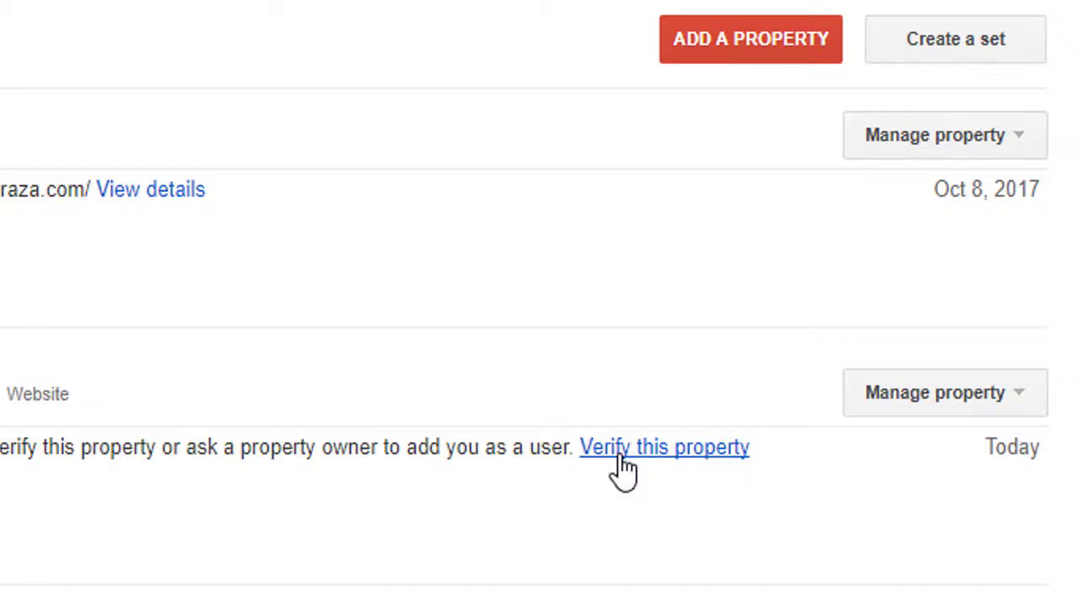
left_click(623, 455)
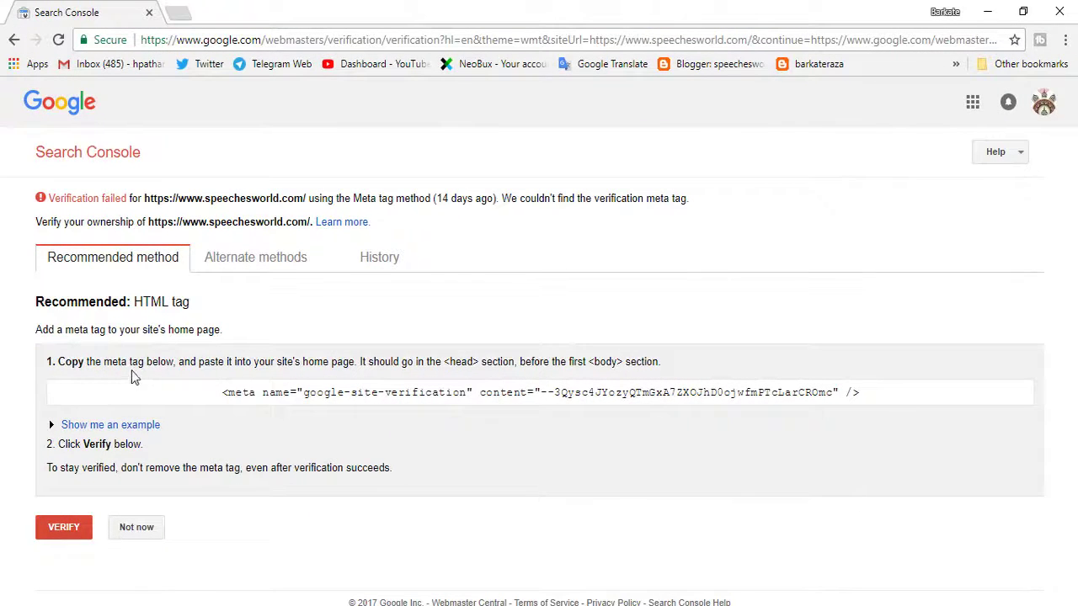
Select the whole google-site-verification meta tag line on the verification page
triple_click(223, 391)
key("ctrl+c")
left_click_drag(223, 391, 815, 411)
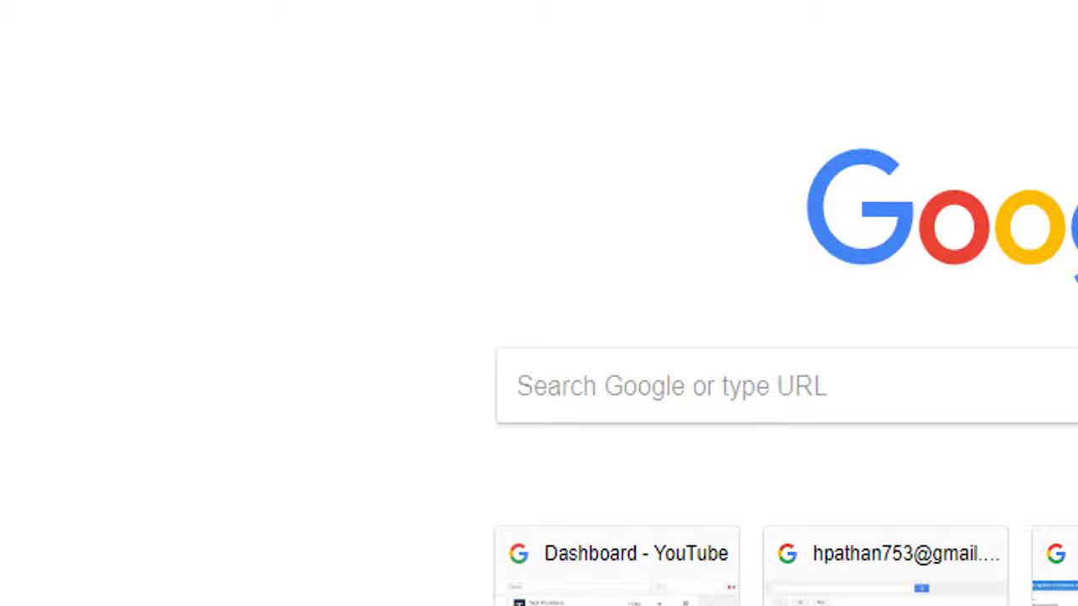
Load speechesworld.com, the Tech Pro Advice site, in the new tab while signed in as administrator
type("sp")
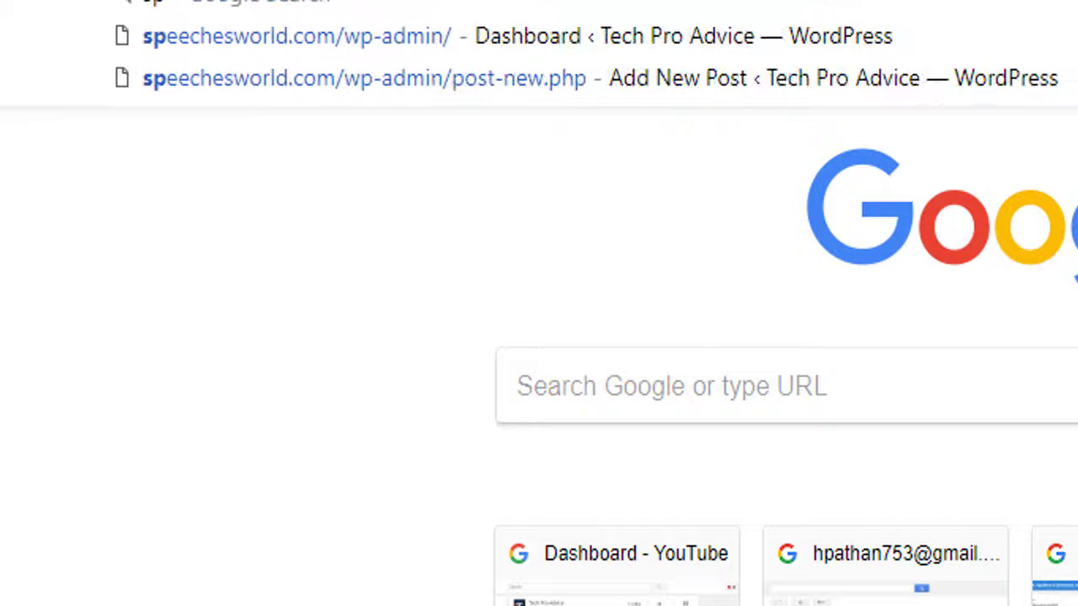
key("Escape")
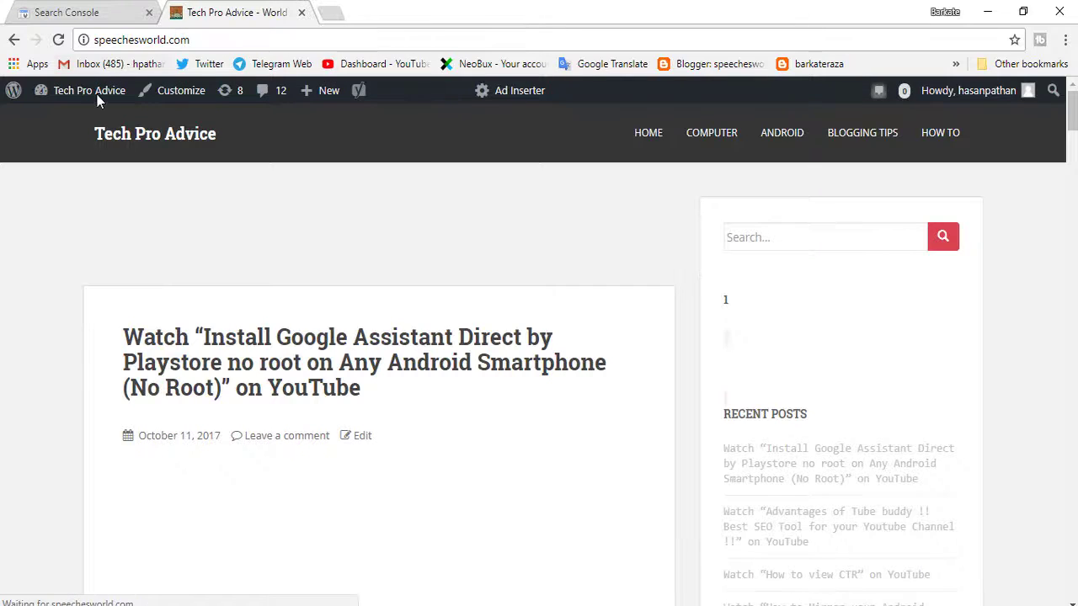
mouse_move(82, 92)
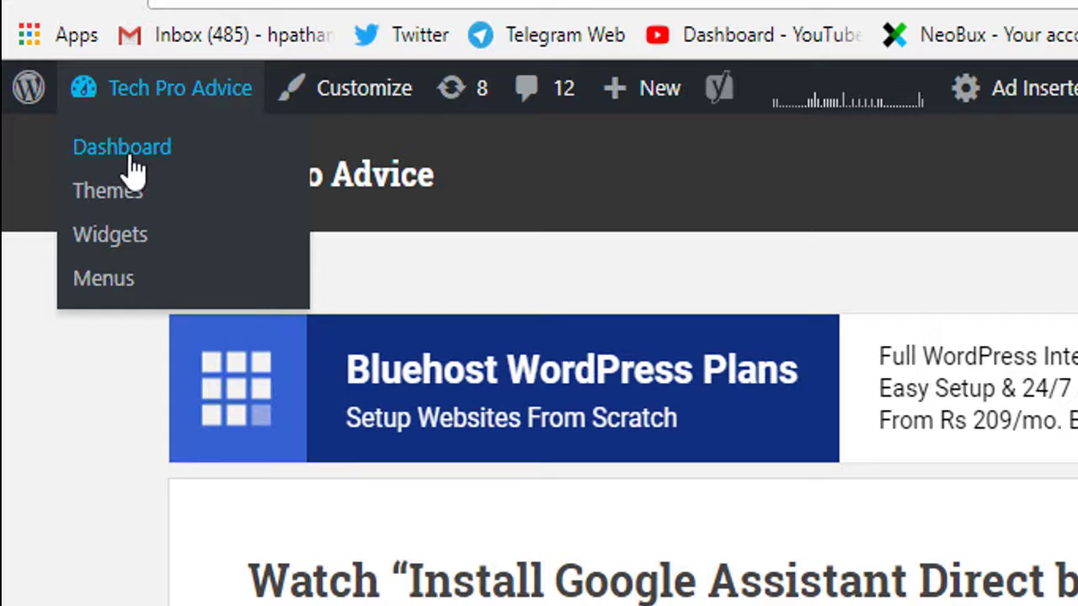
Go to the WordPress Dashboard, then open the Appearance Editor for the Sparkling theme
left_click(127, 149)
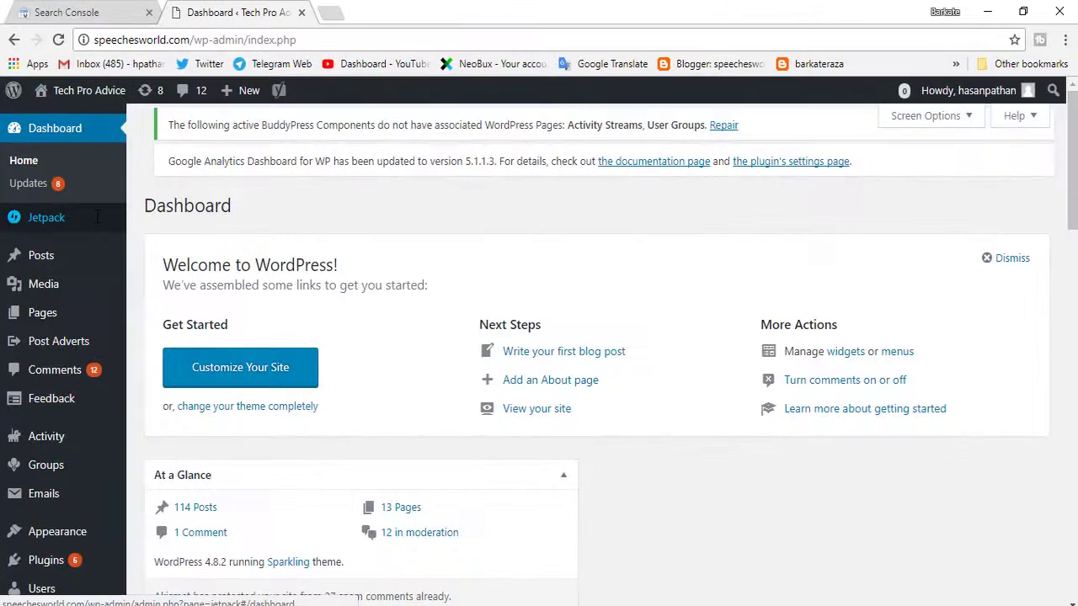
scroll(98, 227, "down", 3)
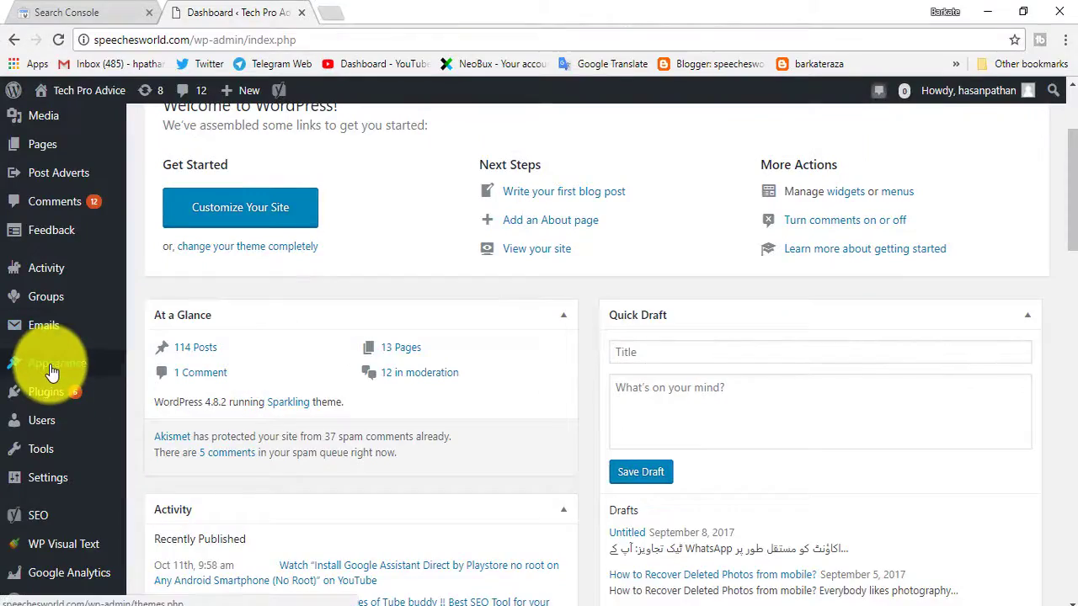
mouse_move(53, 371)
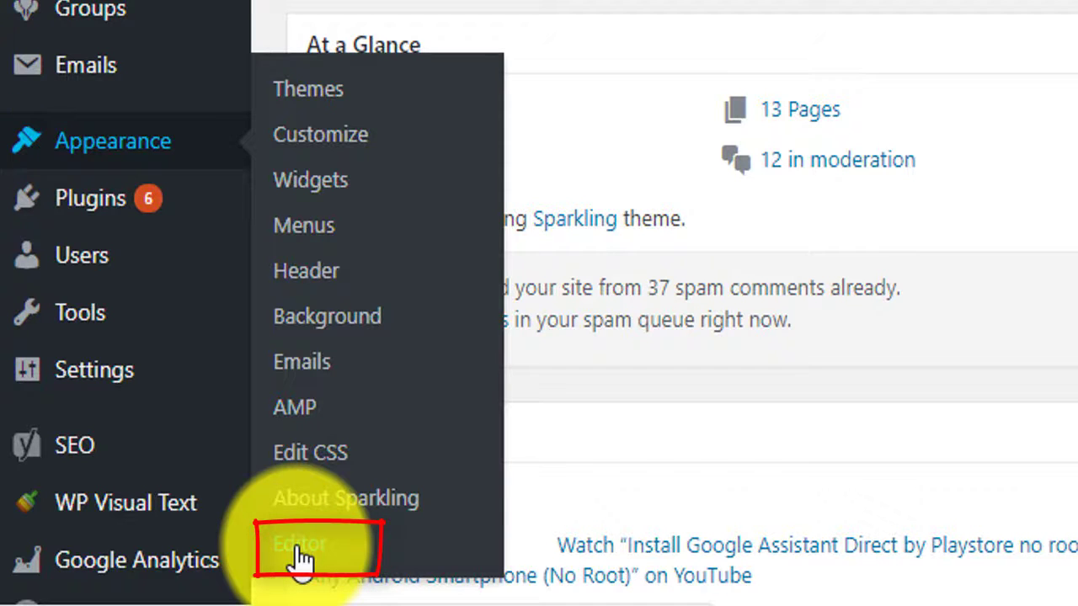
left_click(298, 557)
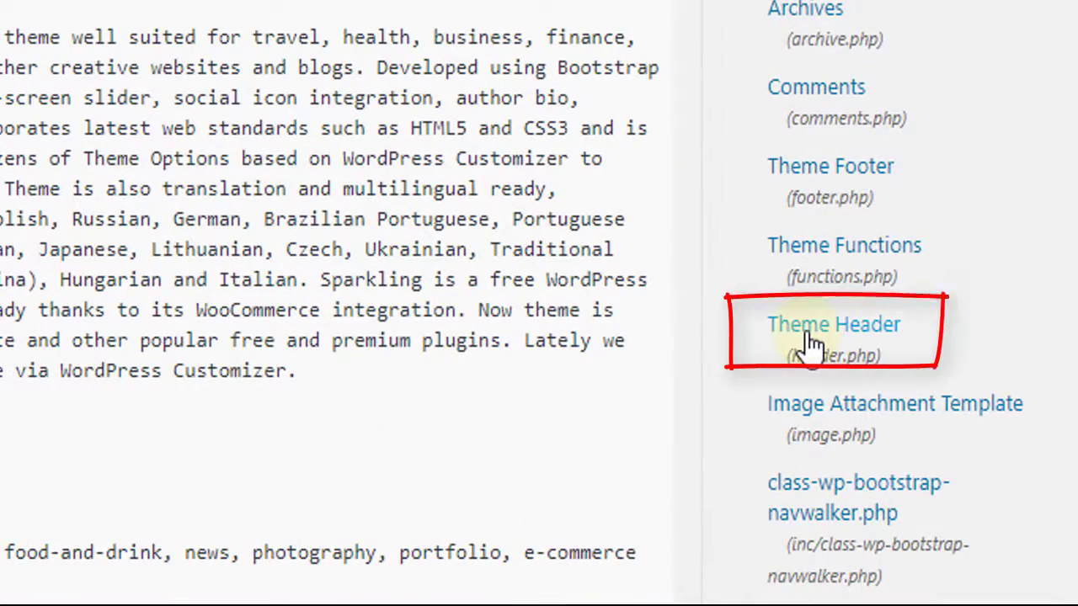
Load Theme Header (header.php) and put the cursor right after the <head> tag
left_click(807, 334)
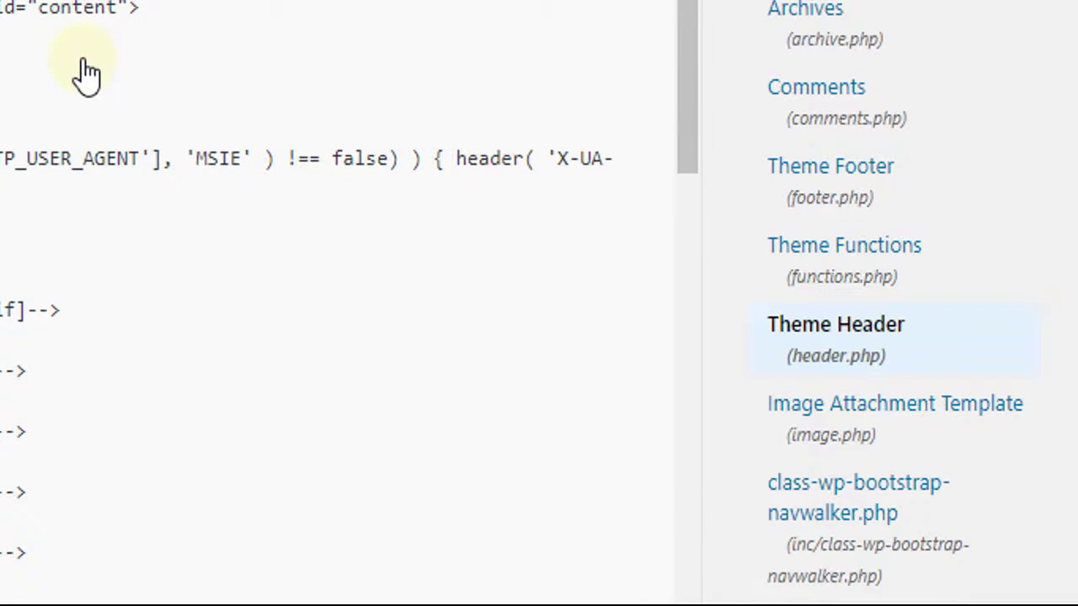
scroll(85, 74, "down", 3)
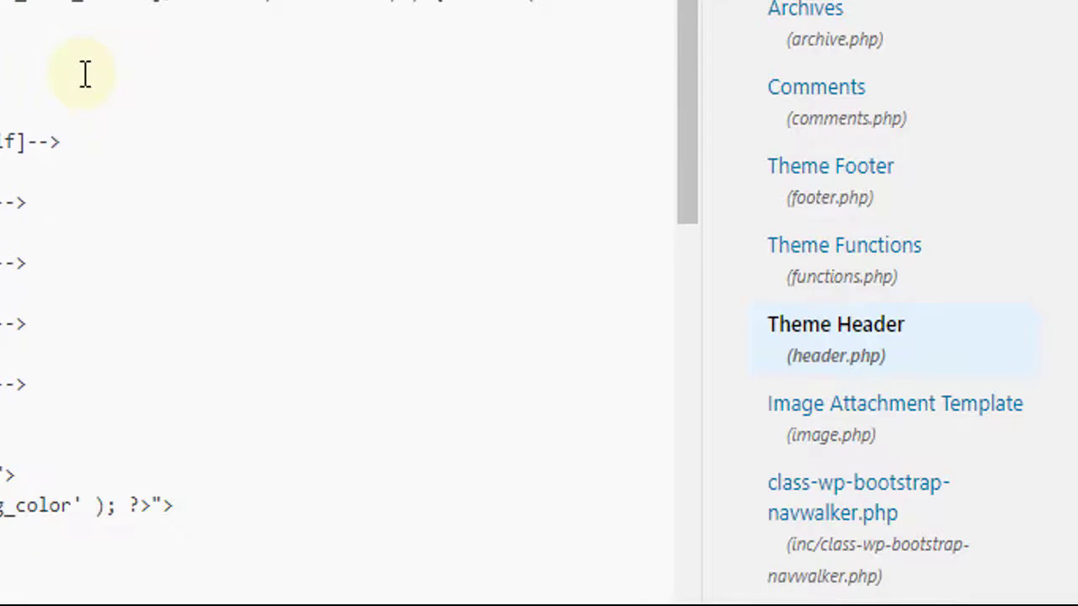
scroll(85, 91, "down", 6)
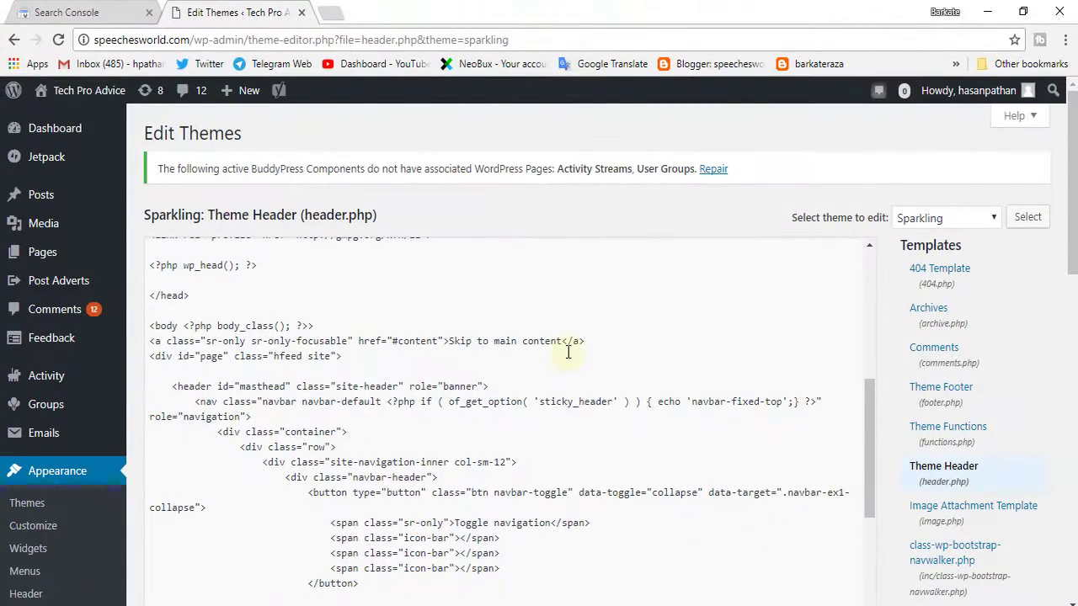
scroll(565, 346, "up", 3)
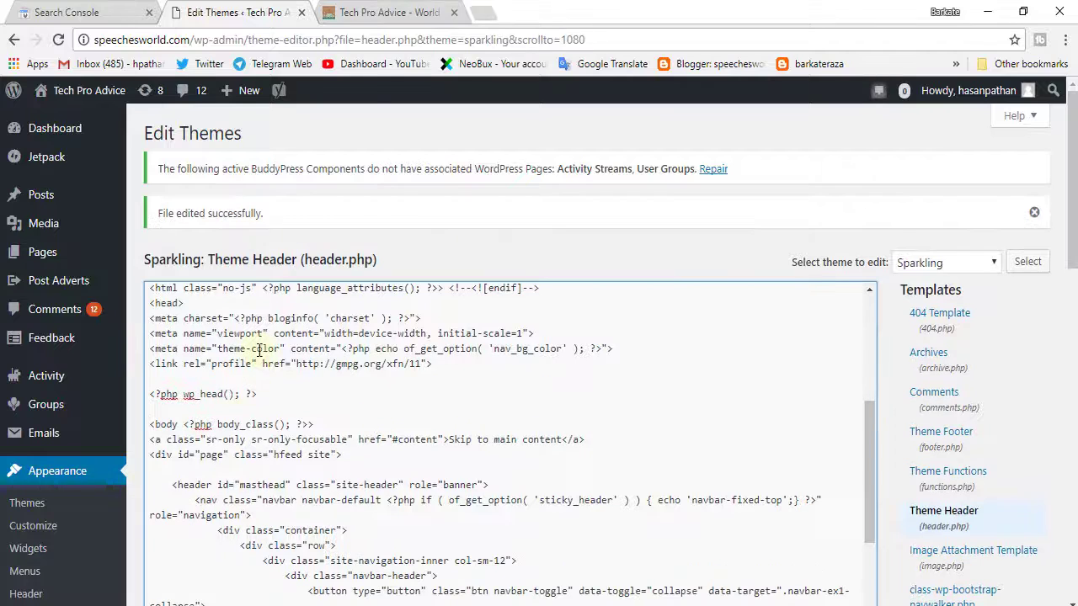
left_click(201, 301)
scroll(385, 403, "up", 3)
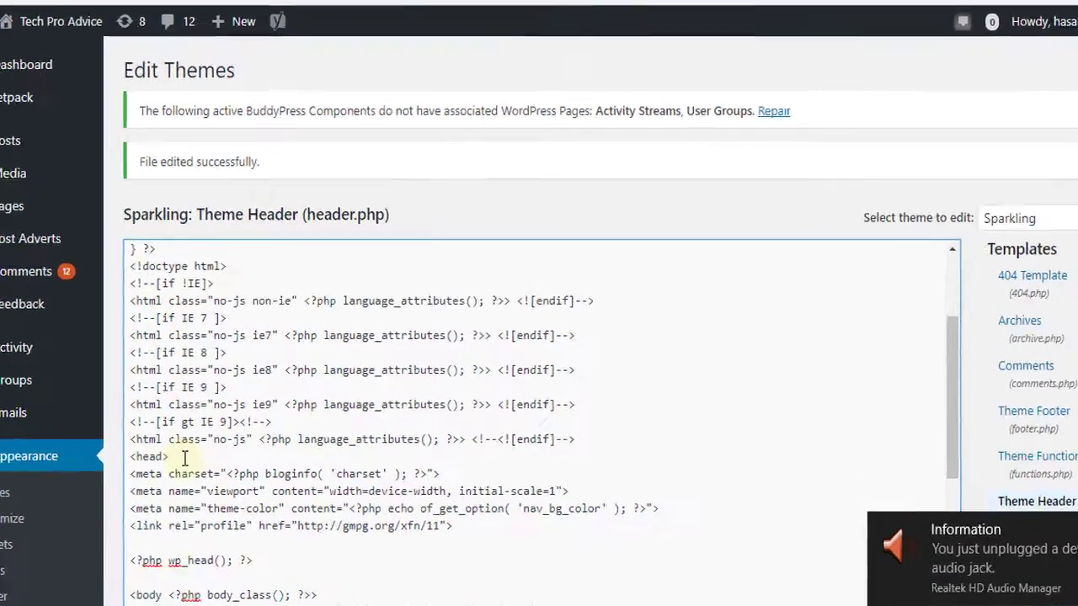
Paste the verification meta tag on a new line after <head>, then Update File
left_click(181, 455)
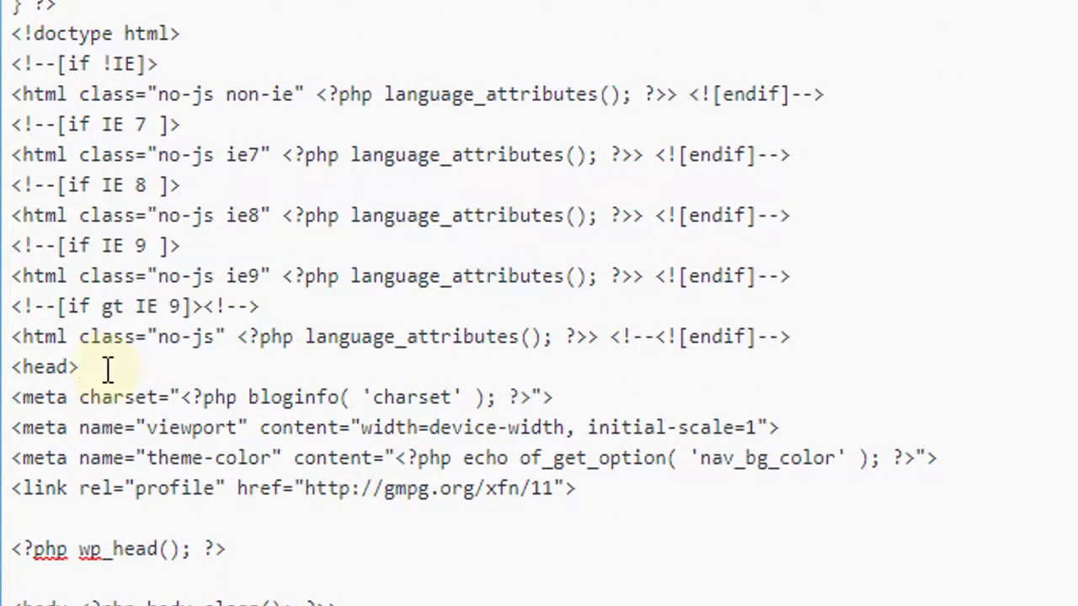
key("Return")
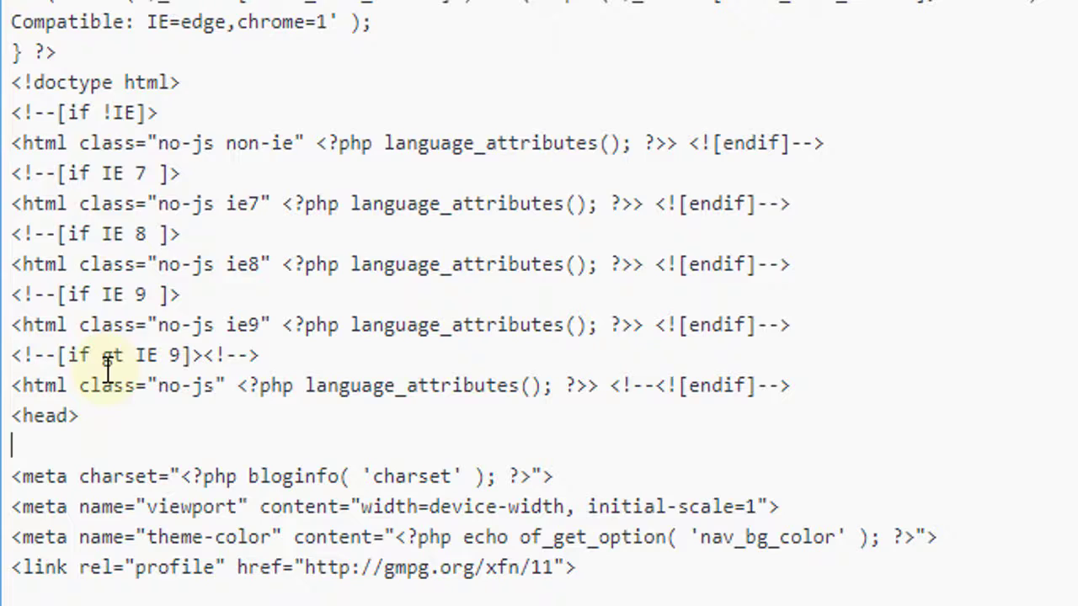
key("ctrl+v")
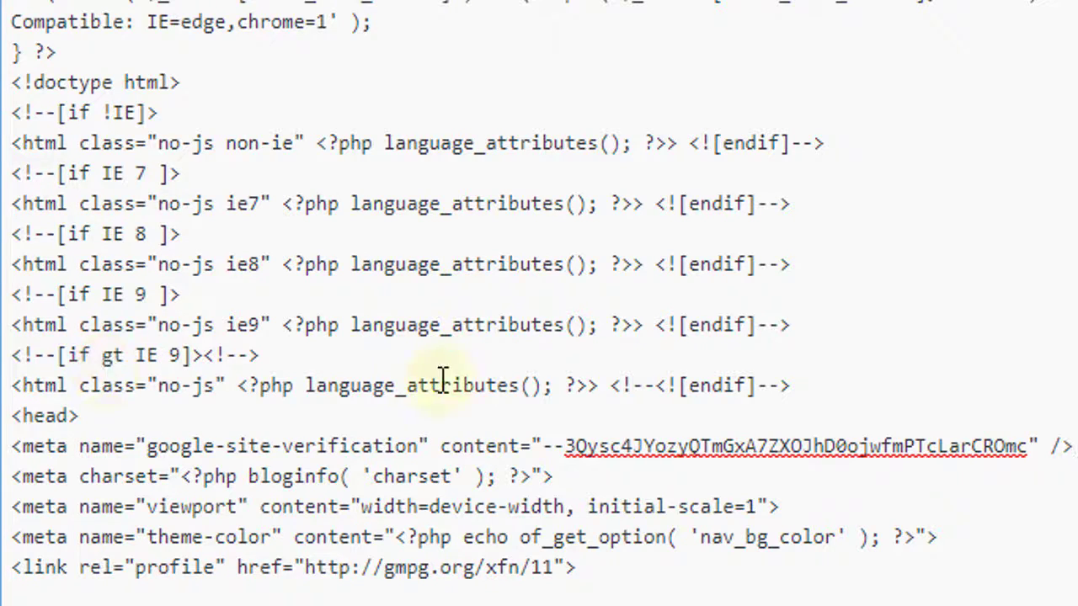
scroll(451, 364, "down", 15)
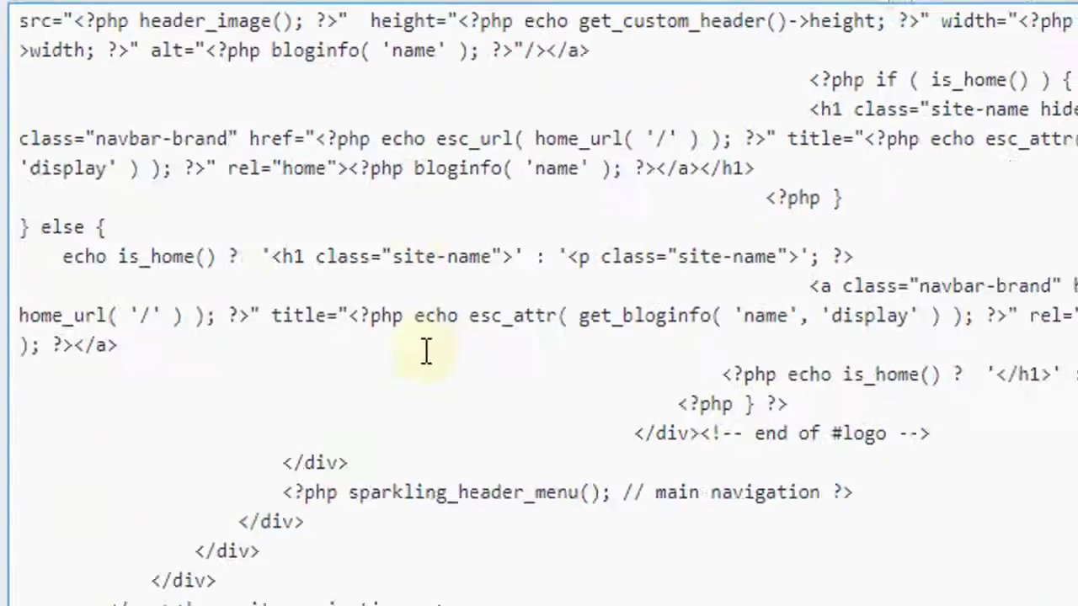
scroll(354, 454, "down", 10)
left_click(176, 310)
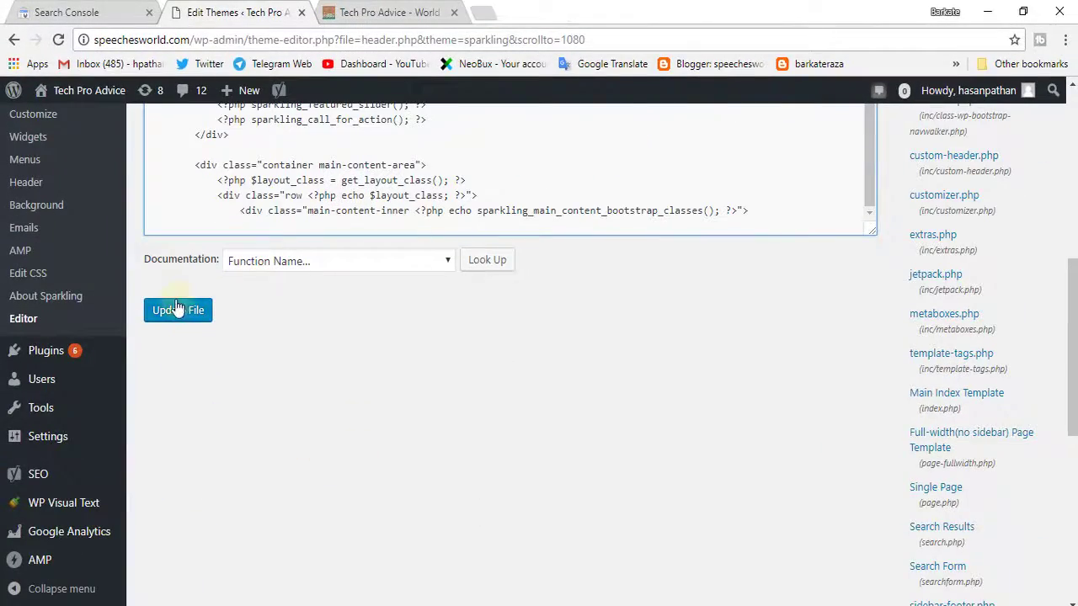
left_click(177, 310)
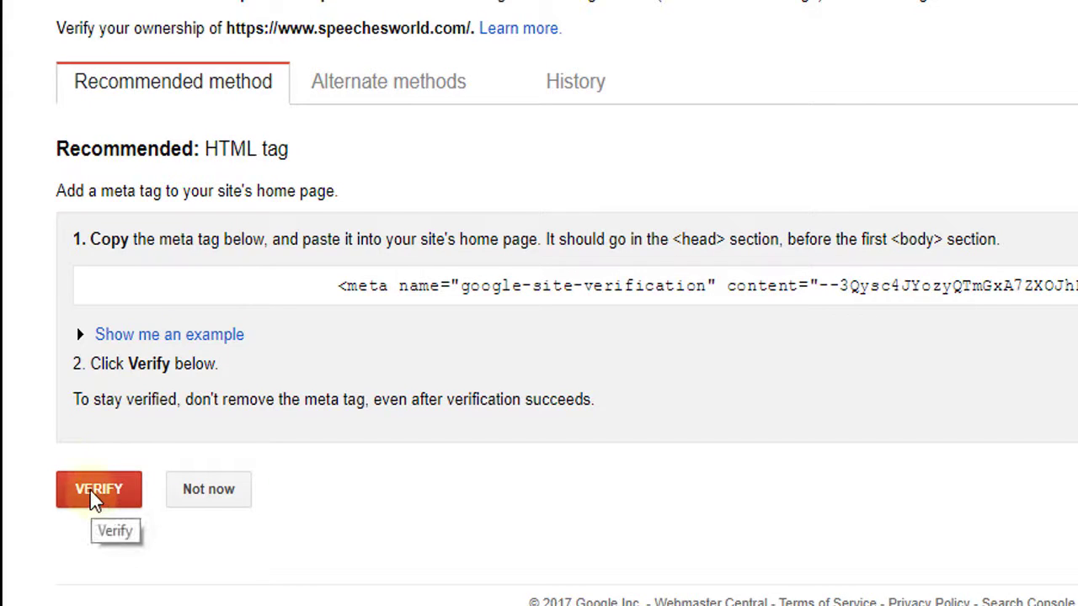
left_click(92, 496)
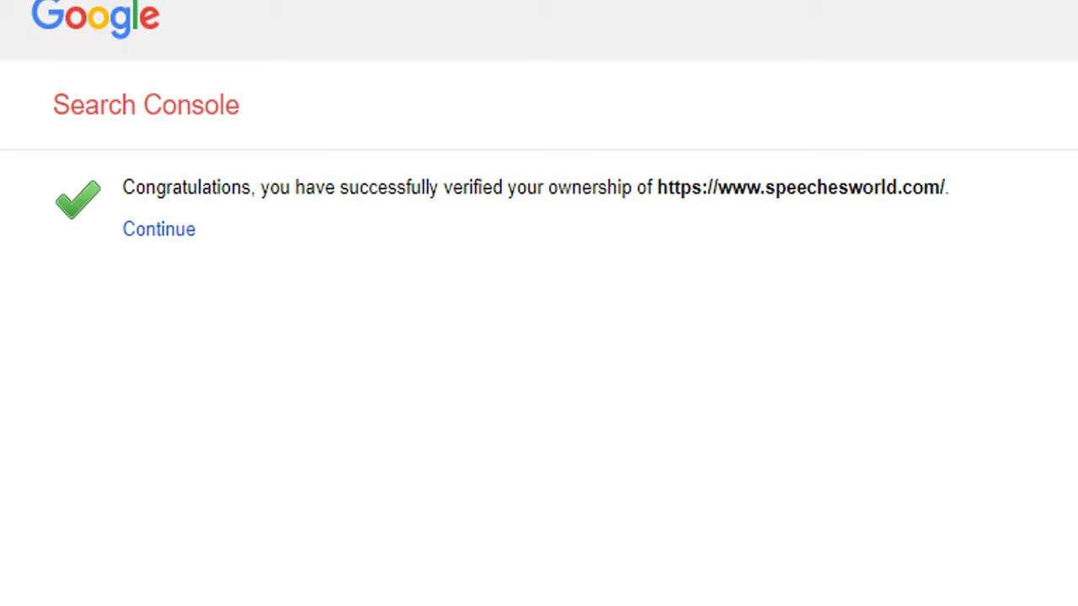
Continue from the success message toward the speechesworld.com property dashboard
left_click(169, 237)
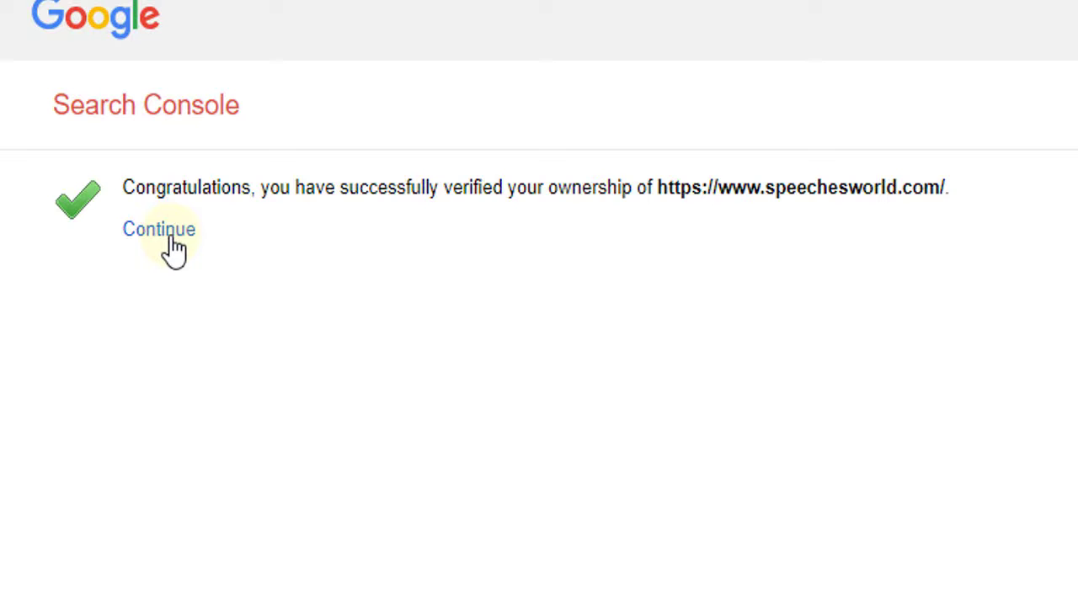